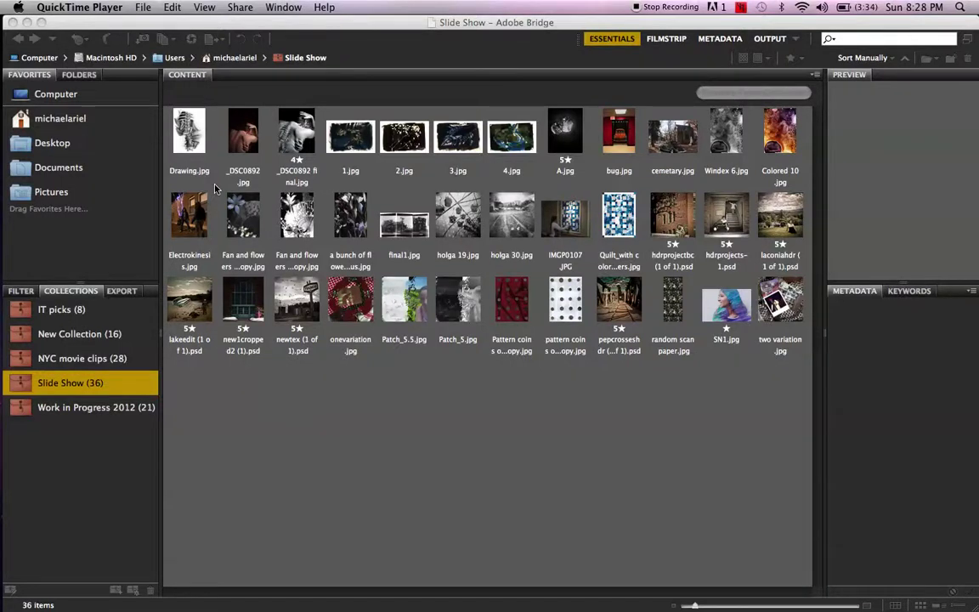
- Select all images in the Slide Show collection and send them to Photoshop's Image Processor
left_click(296, 91)
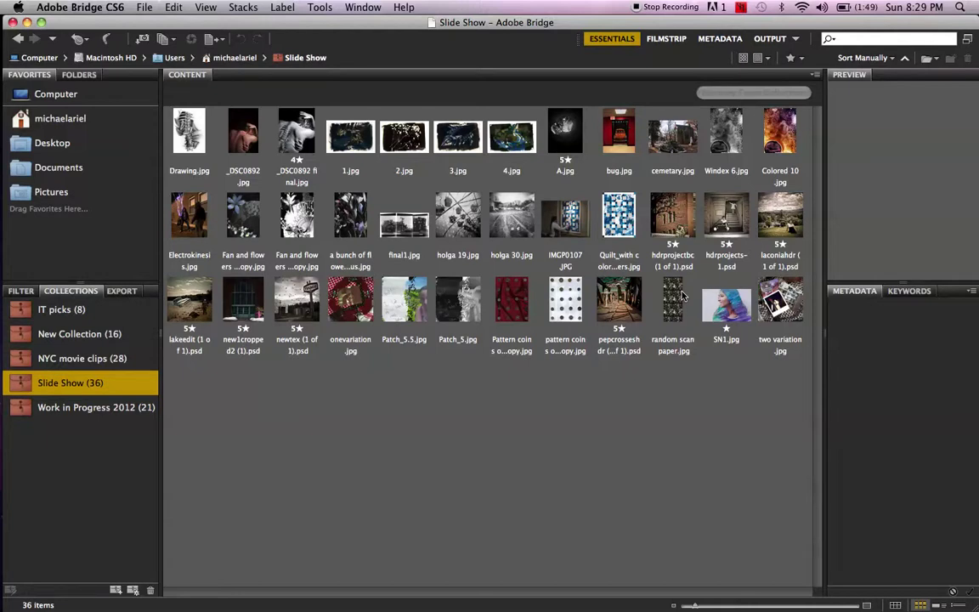
key("super+a")
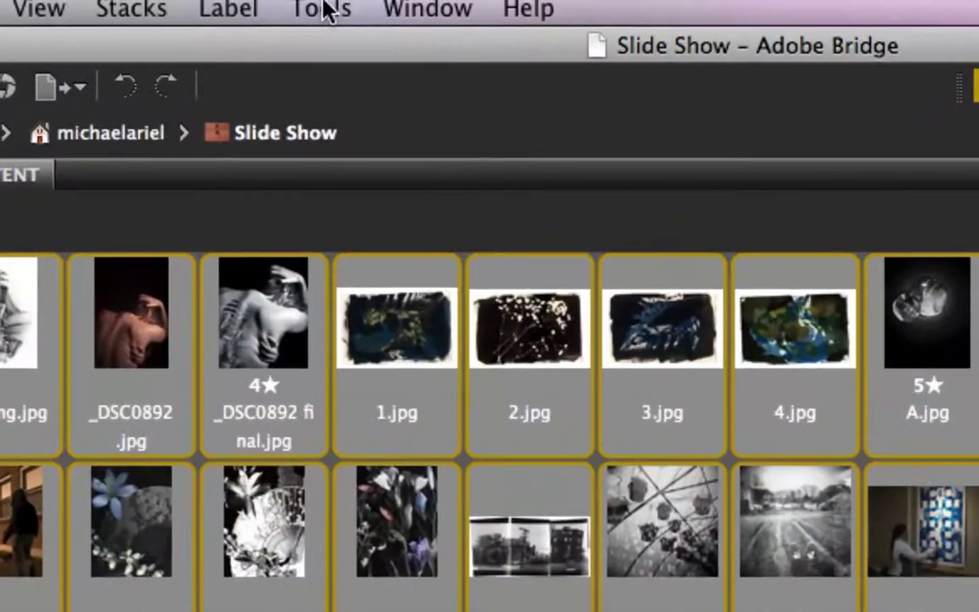
left_click(319, 7)
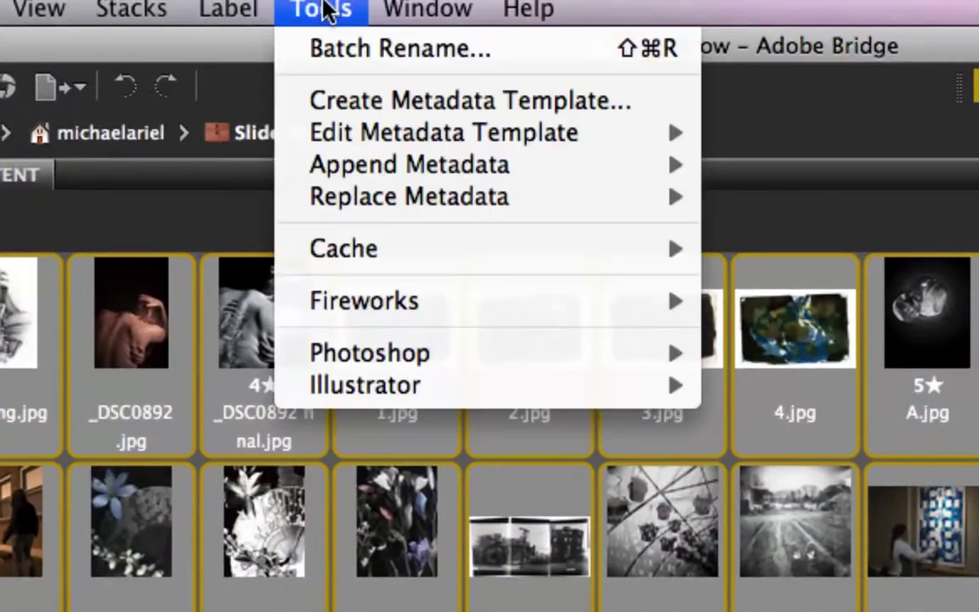
mouse_move(395, 363)
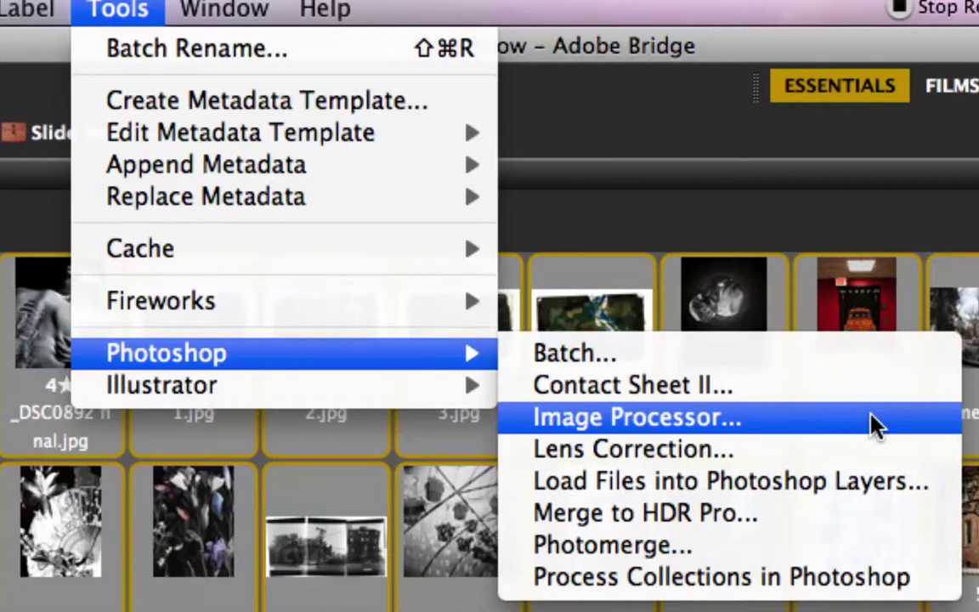
left_click(875, 425)
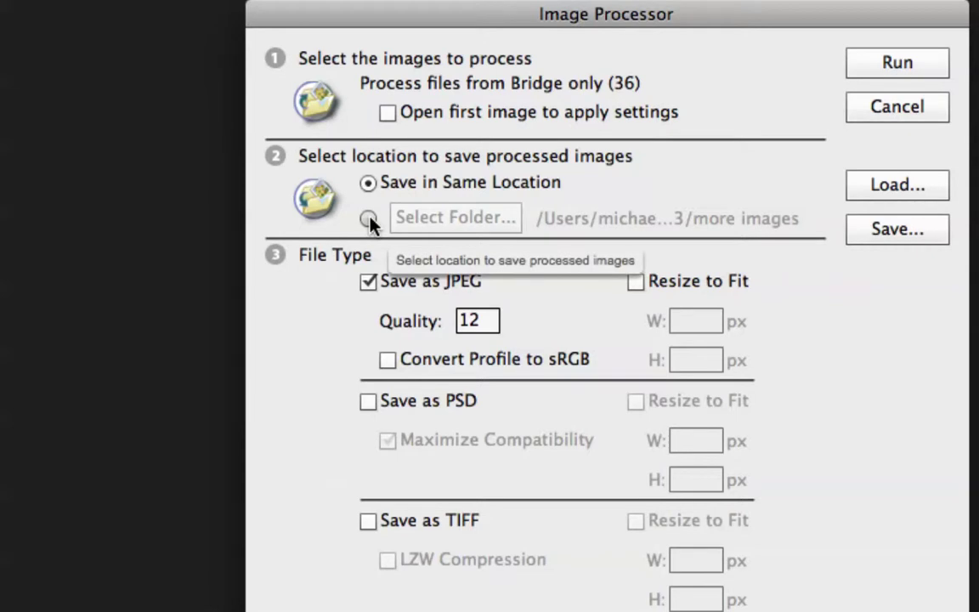
- Set the Image Processor to save the processed images to the Desktop folder instead of the same location
left_click(369, 219)
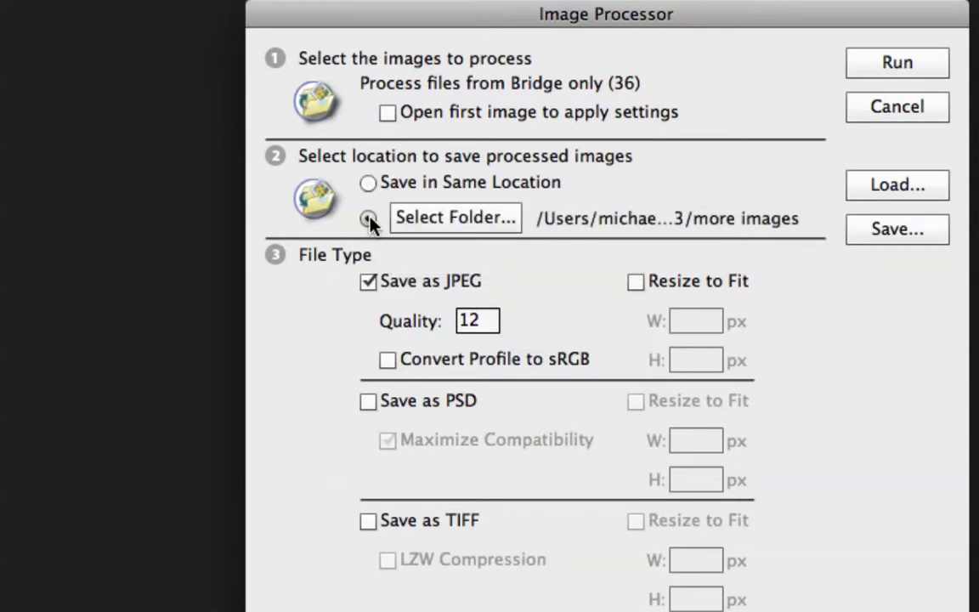
left_click(432, 221)
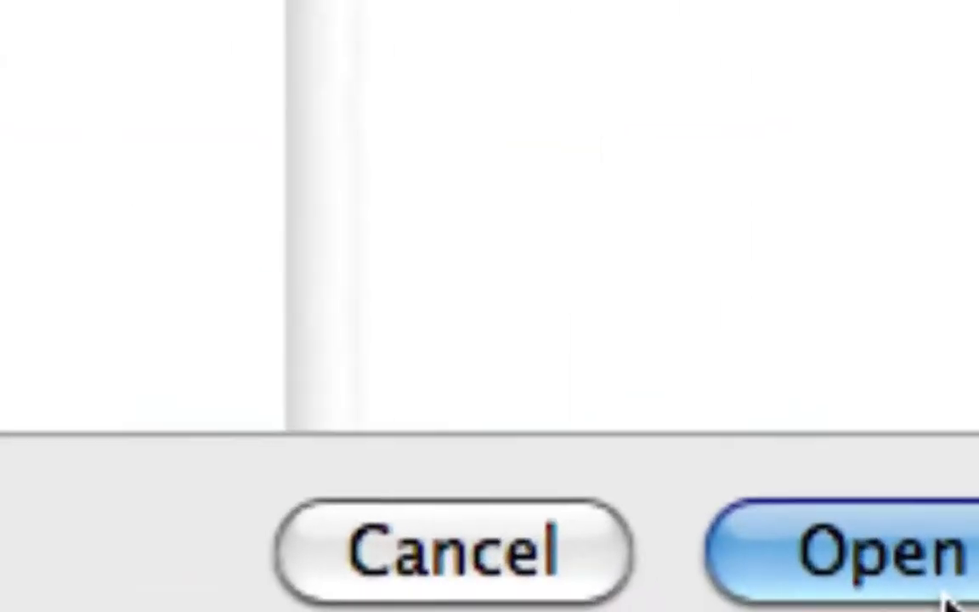
left_click(863, 565)
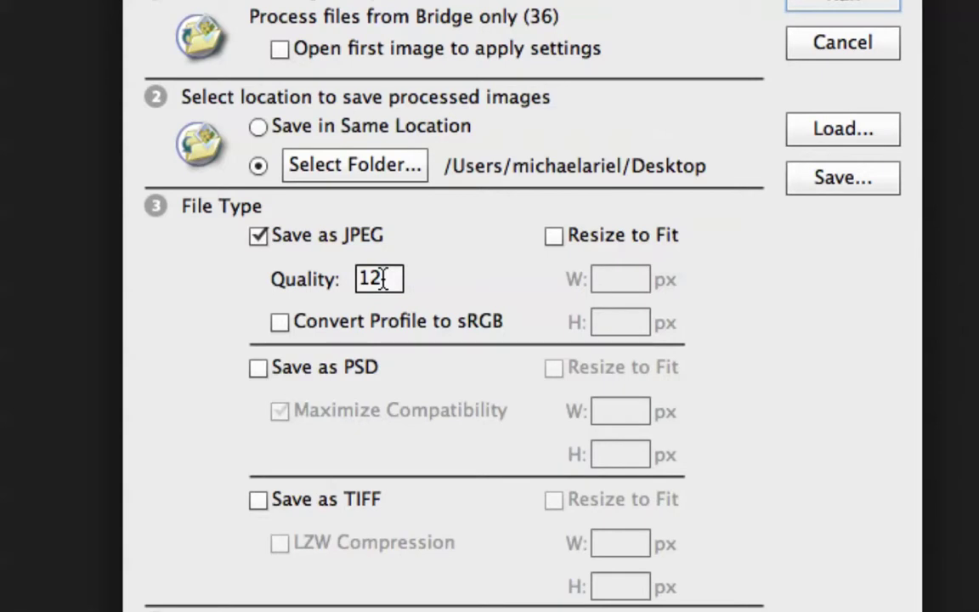
- Set the JPEG quality to 6 and enable Resize to Fit at 720 px wide by 720 px high
left_click_drag(389, 278, 344, 278)
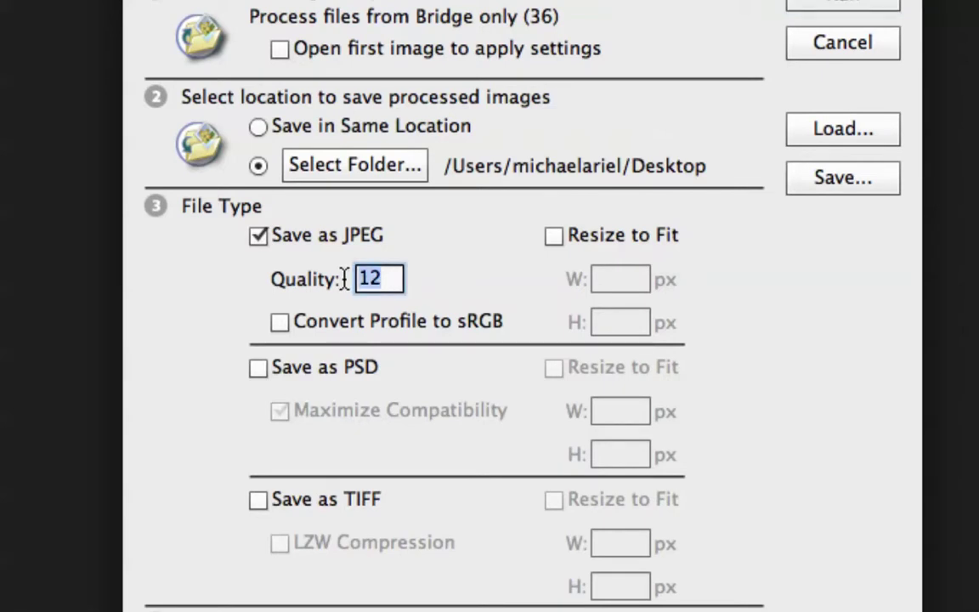
type("6")
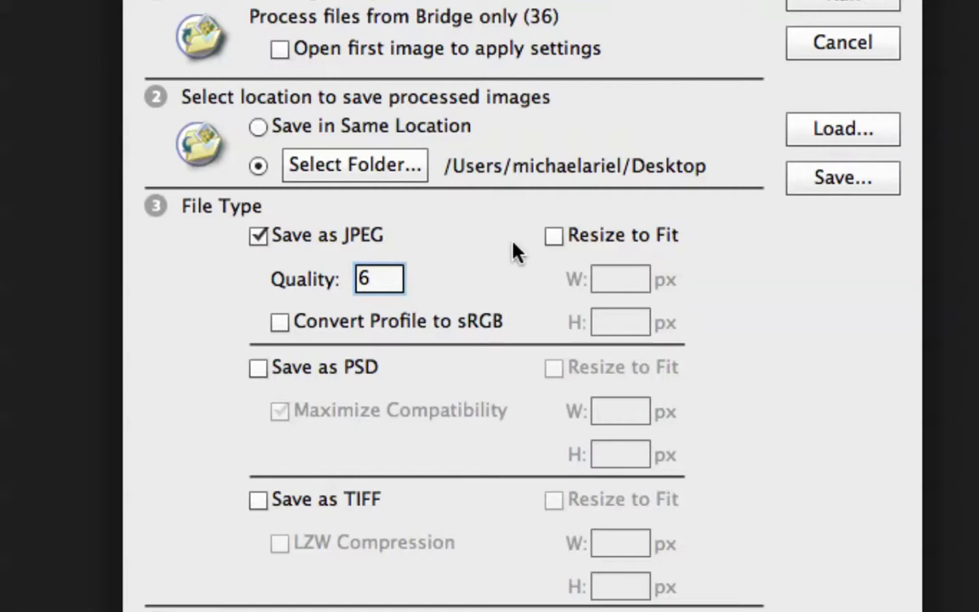
left_click(553, 236)
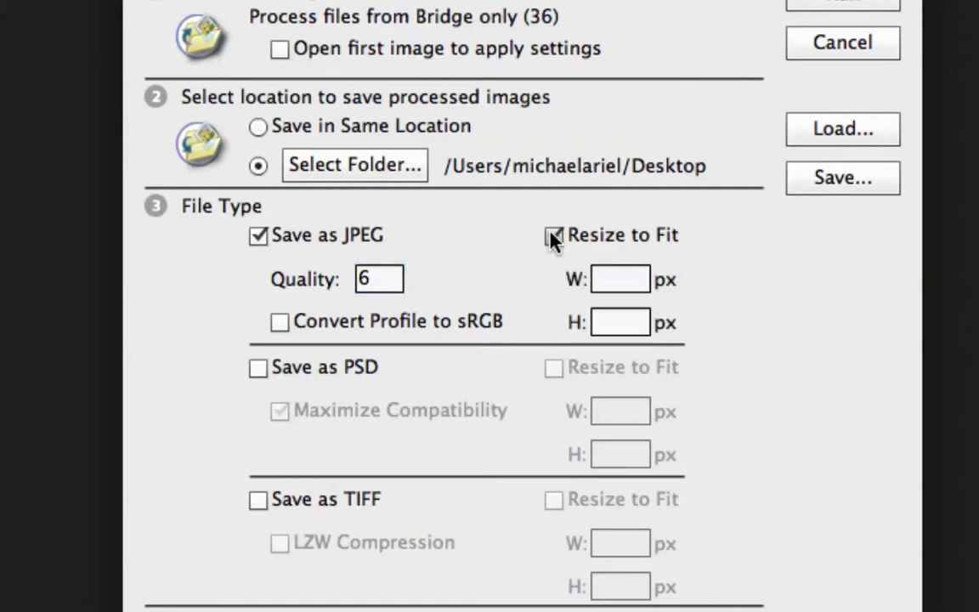
left_click(606, 279)
type("720")
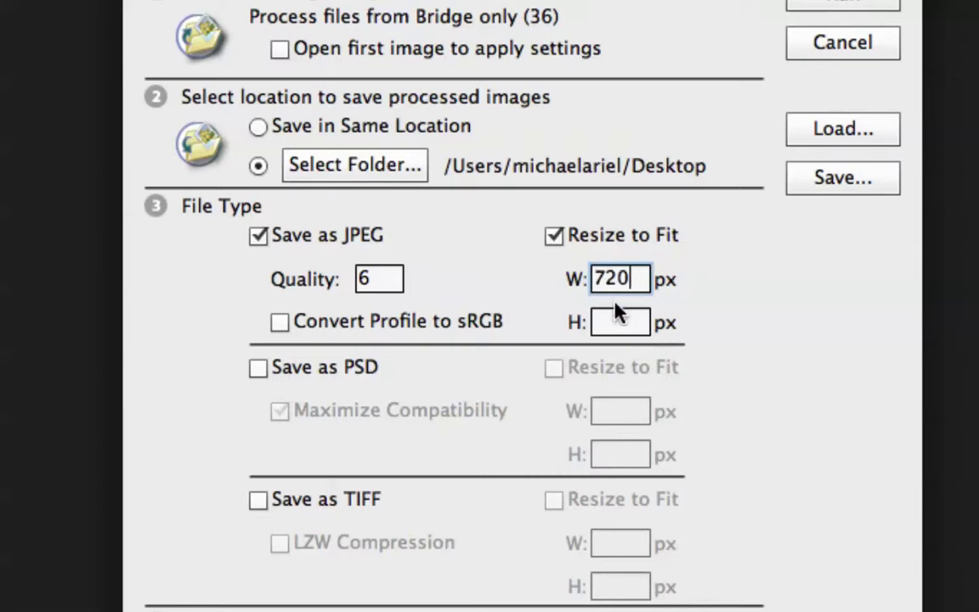
left_click(614, 321)
type("720")
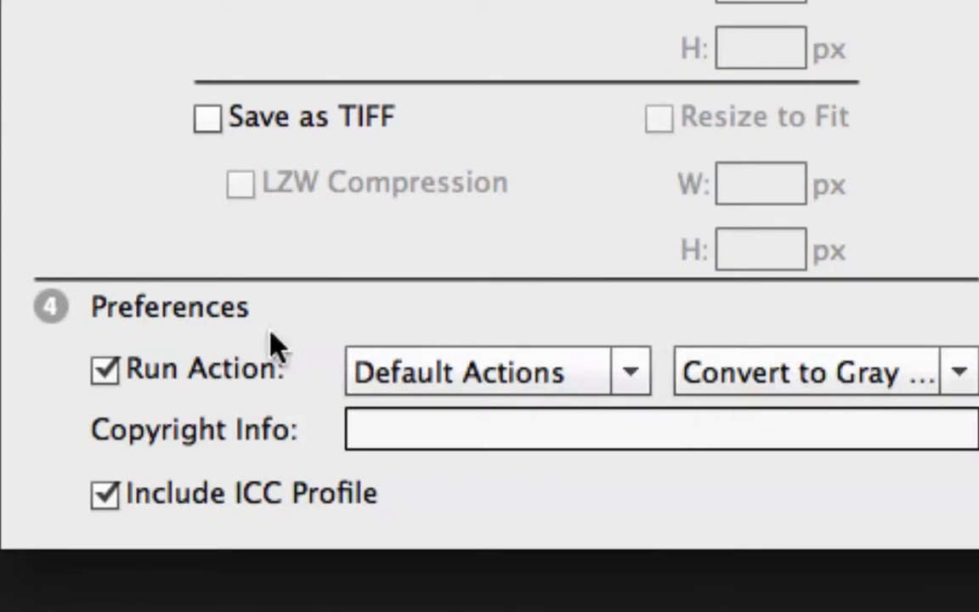
- Turn off Run Action in the preferences and run the Image Processor on the selected images
left_click(106, 370)
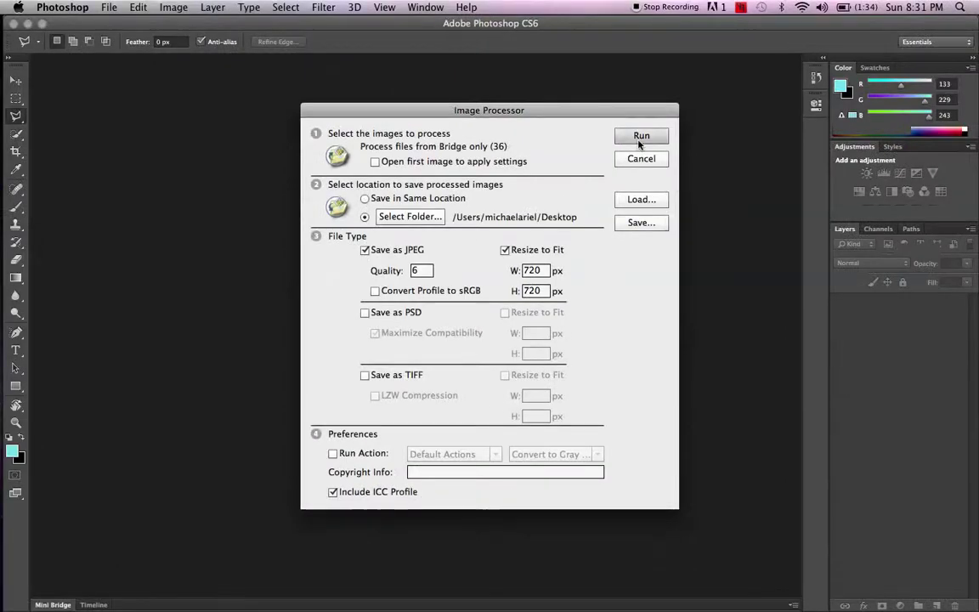
left_click(640, 139)
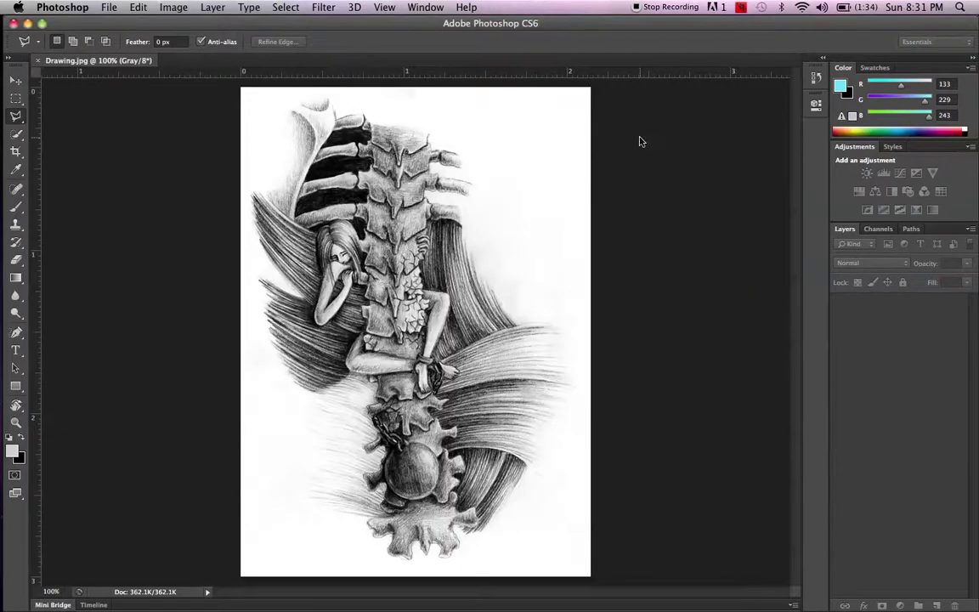
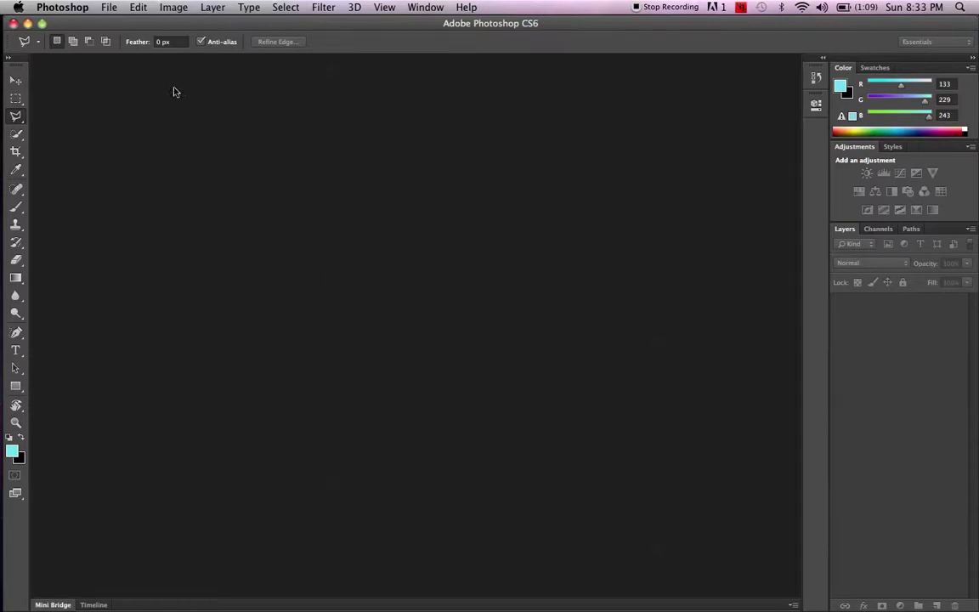
- Minimize the Photoshop and Bridge windows to check the desktop for the exported JPEG folder
left_click(27, 24)
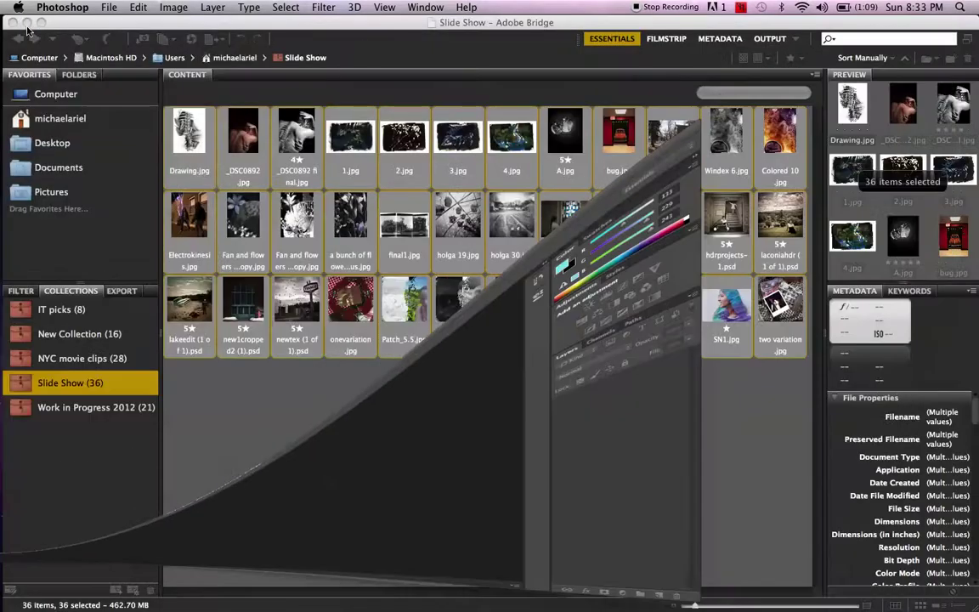
left_click(27, 23)
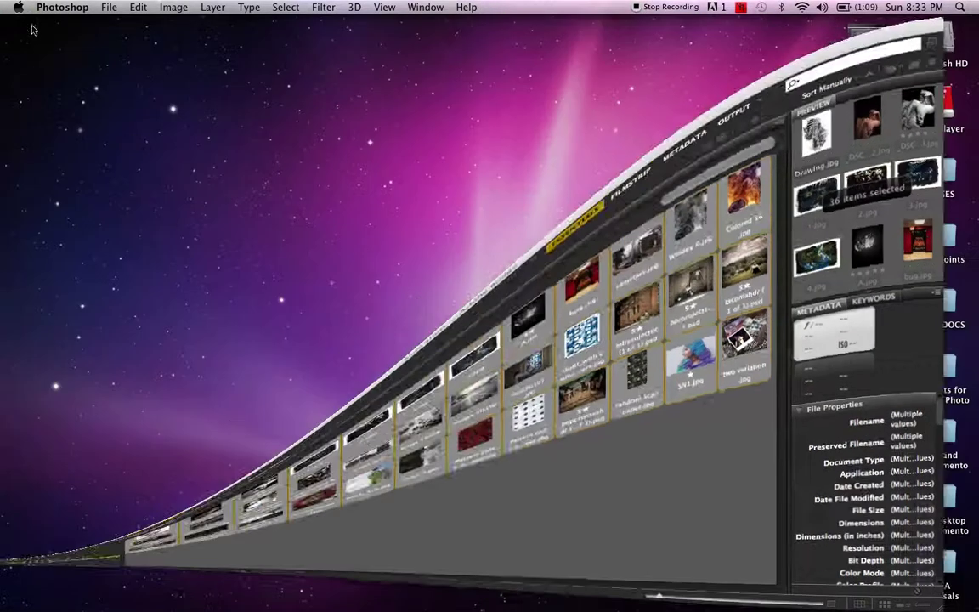
left_click(214, 188)
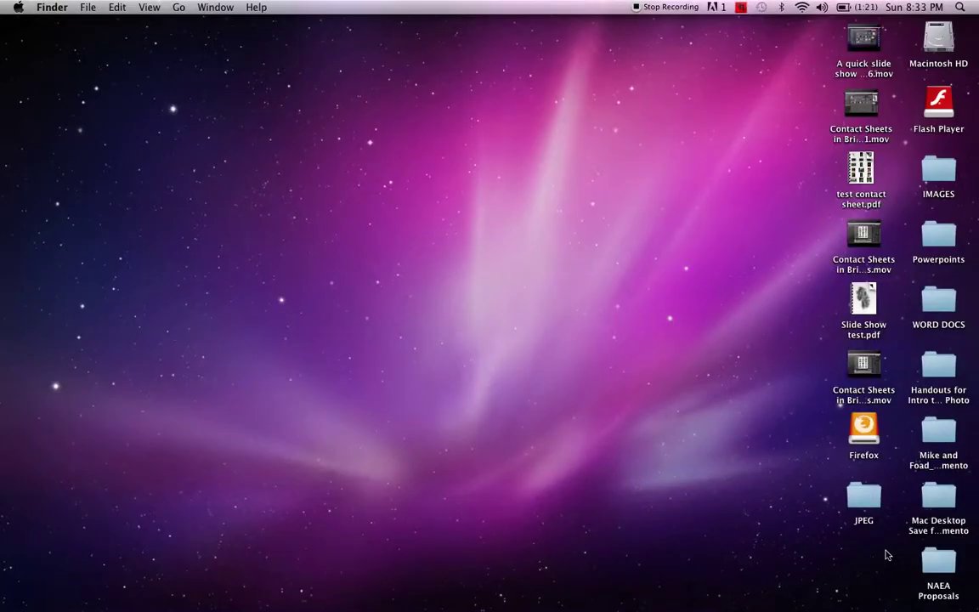
- Switch back to Adobe Bridge and open the JPEG folder on the Desktop
mouse_move(3, 308)
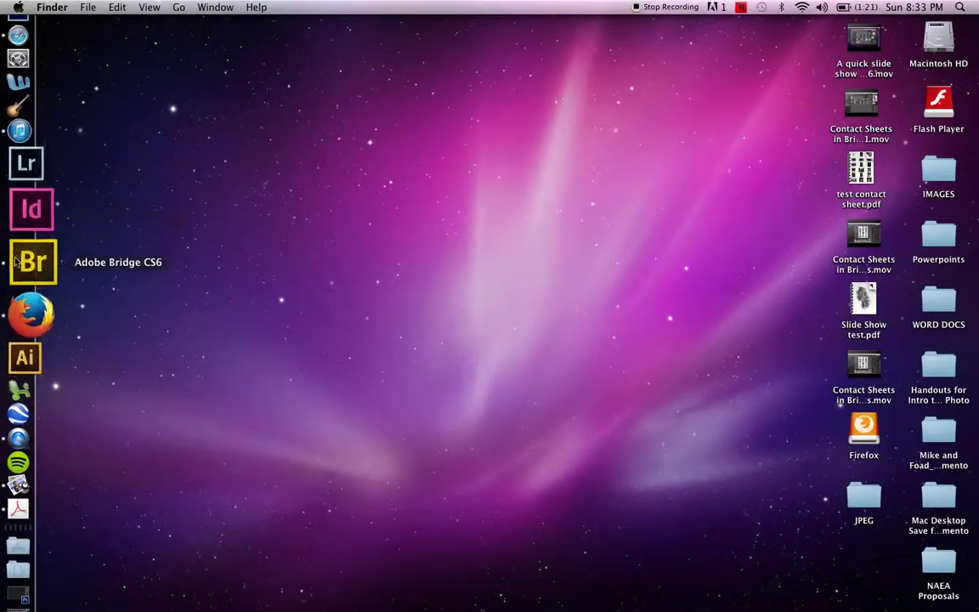
left_click(30, 260)
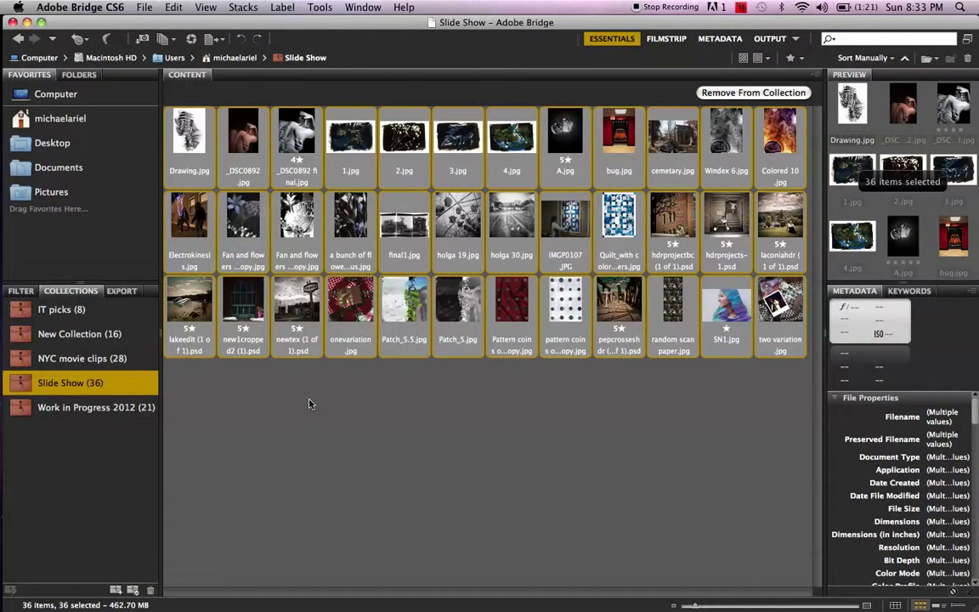
mouse_move(26, 146)
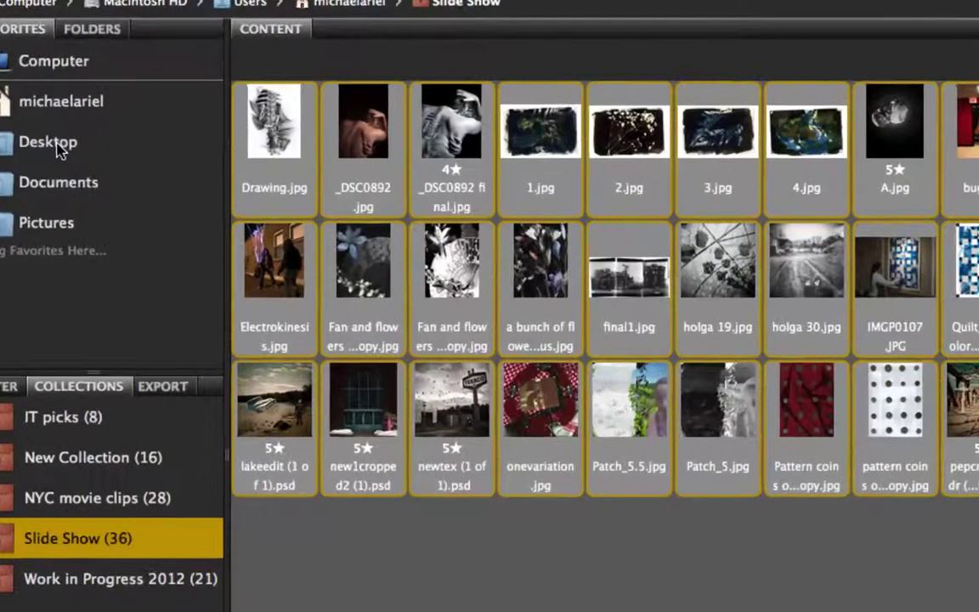
left_click(51, 142)
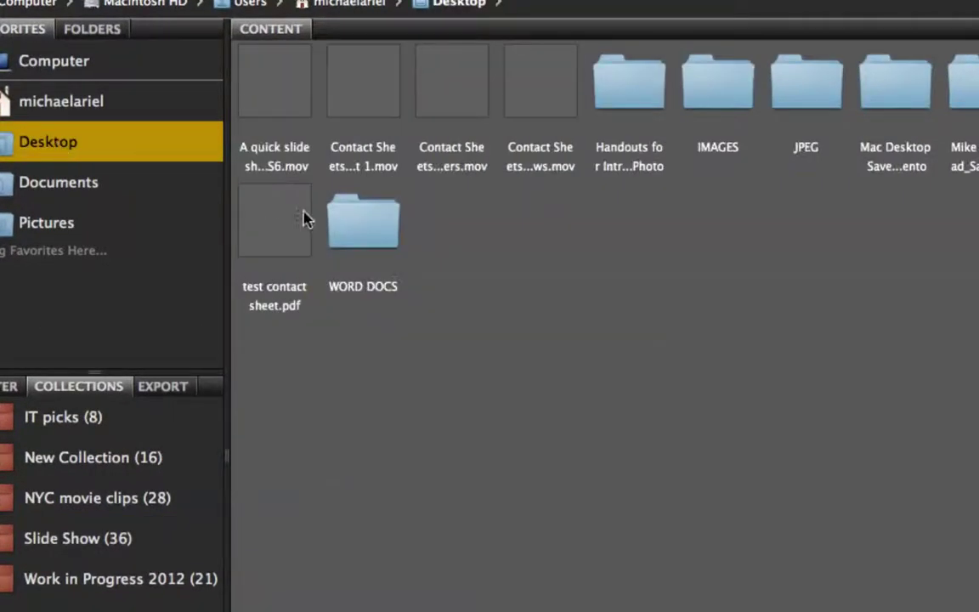
double_click(807, 93)
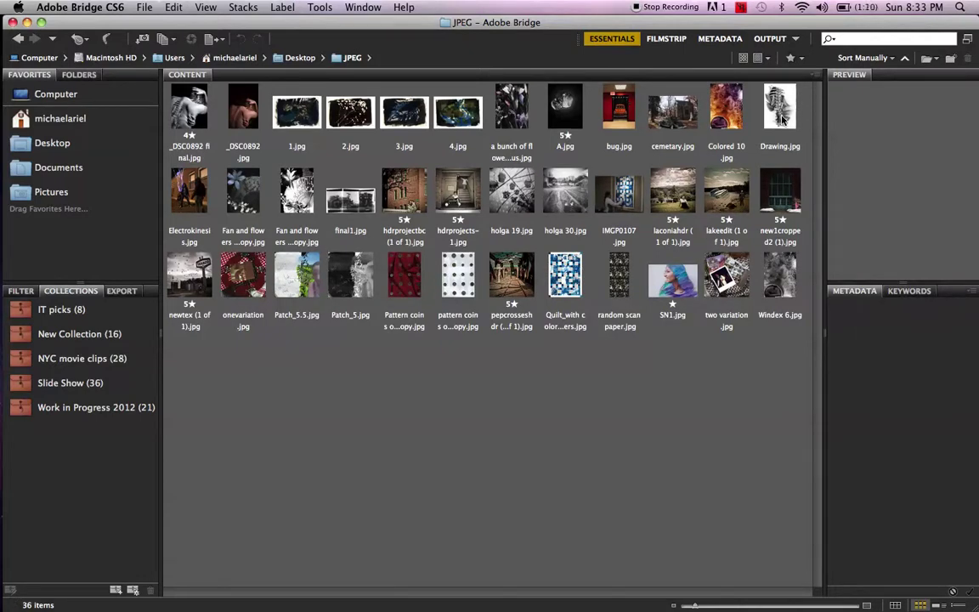
- Reorder the thumbnails: Drawing.jpg first, _DSC0892.jpg second, and the Quilt image directly after IMGP0107.jpg
left_click_drag(783, 120, 187, 120)
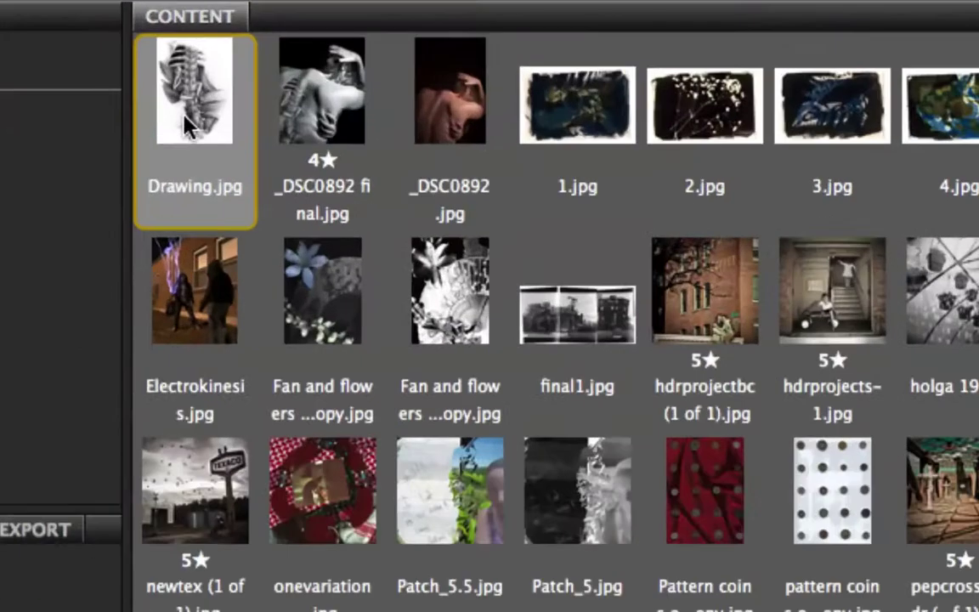
left_click_drag(424, 115, 227, 108)
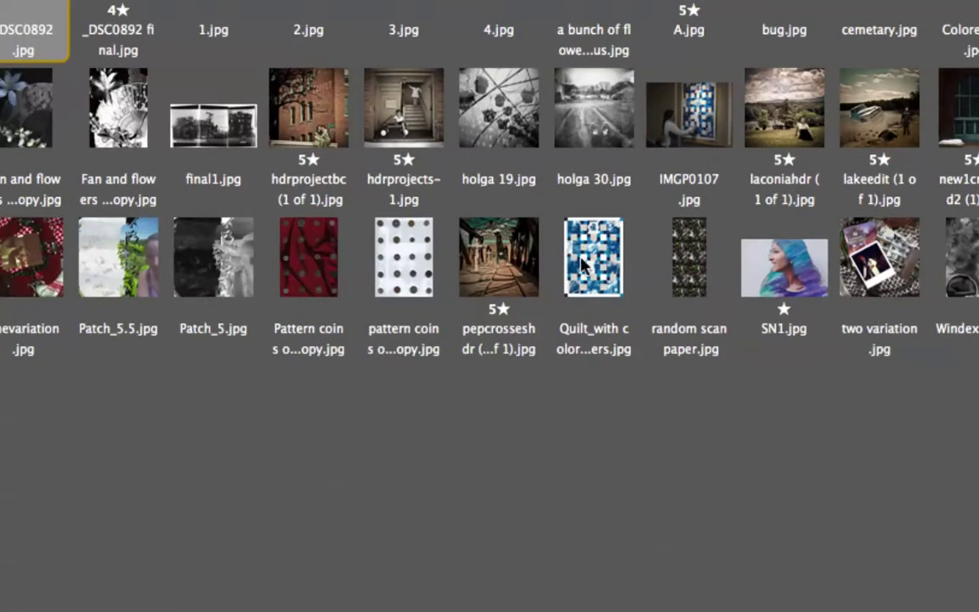
left_click_drag(613, 284, 681, 212)
left_click_drag(677, 172, 732, 145)
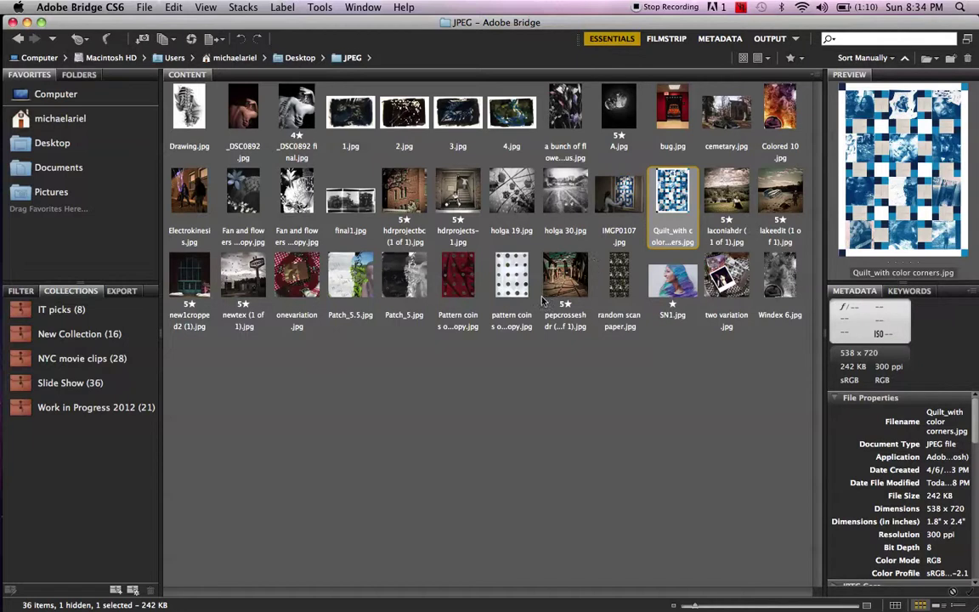
left_click(512, 365)
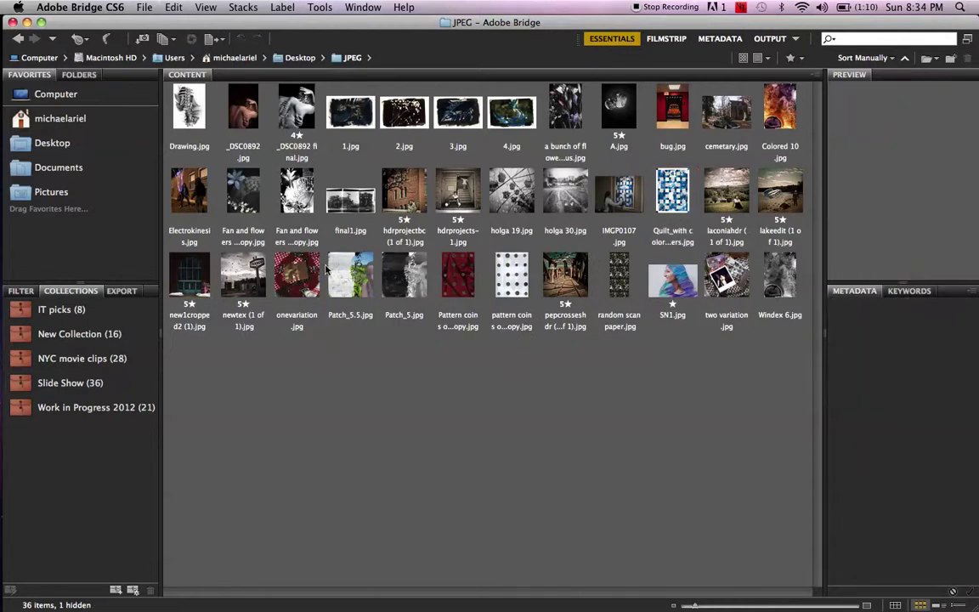
- Open Drawing.jpg in Photoshop and create a video timeline for it
left_click(190, 127)
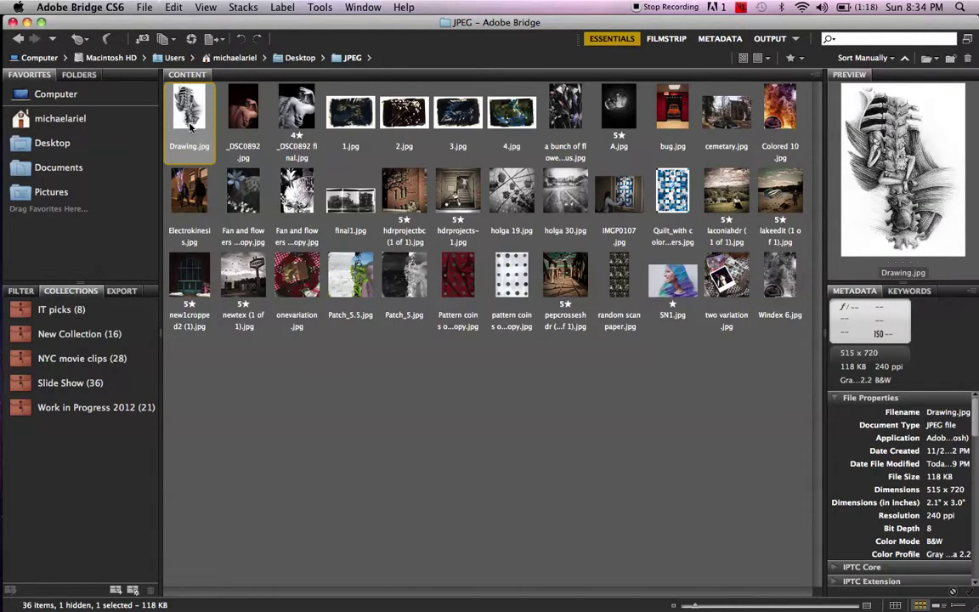
double_click(190, 127)
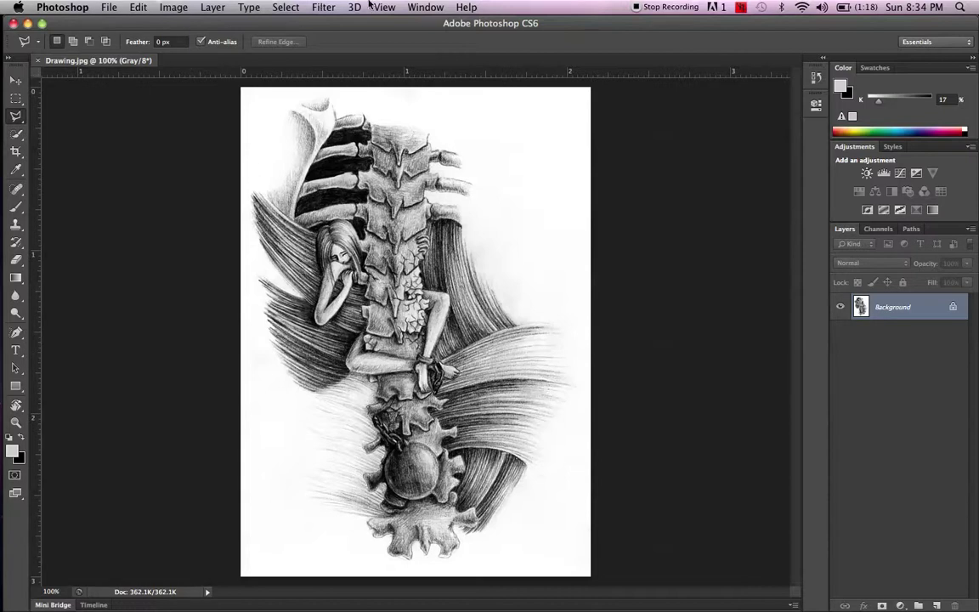
left_click(425, 7)
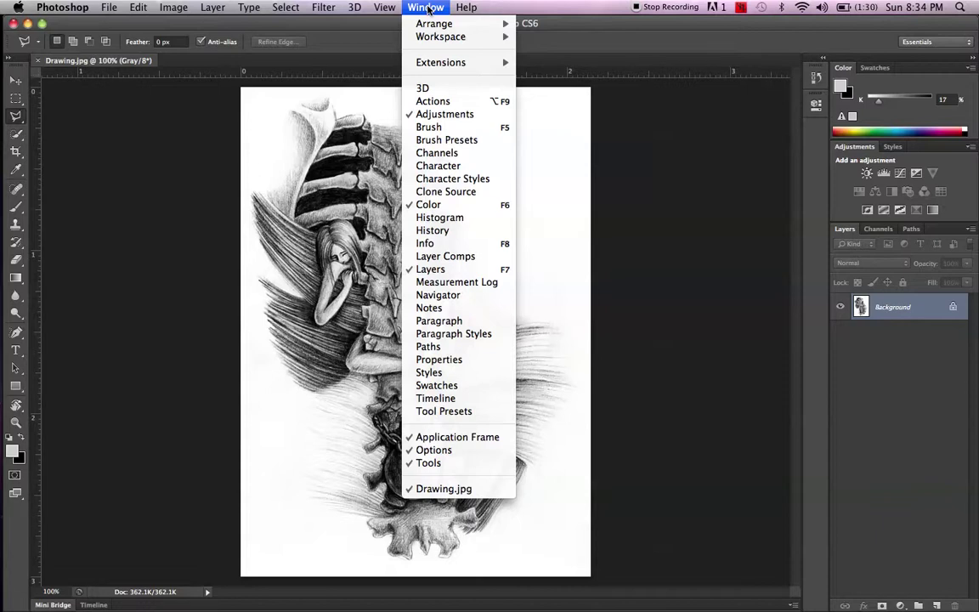
left_click(469, 400)
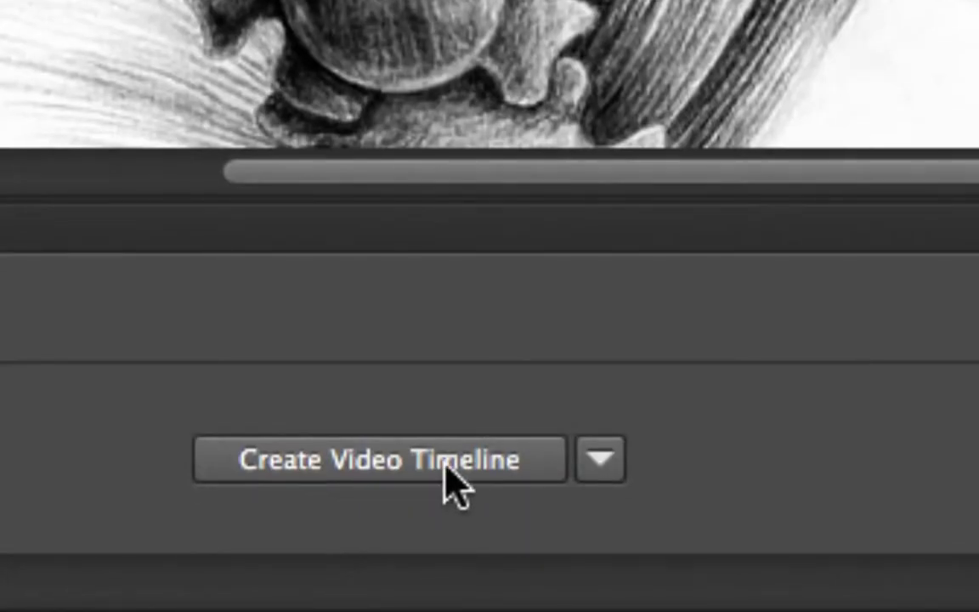
left_click(454, 486)
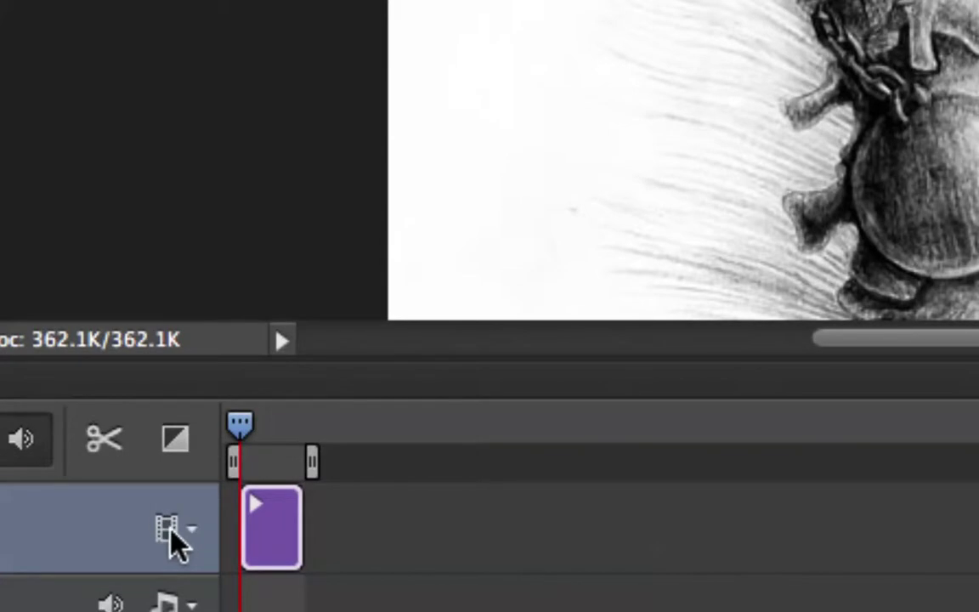
- Add all the images from the Desktop's JPEG folder as clips to the video track holding the drawing
left_click(177, 528)
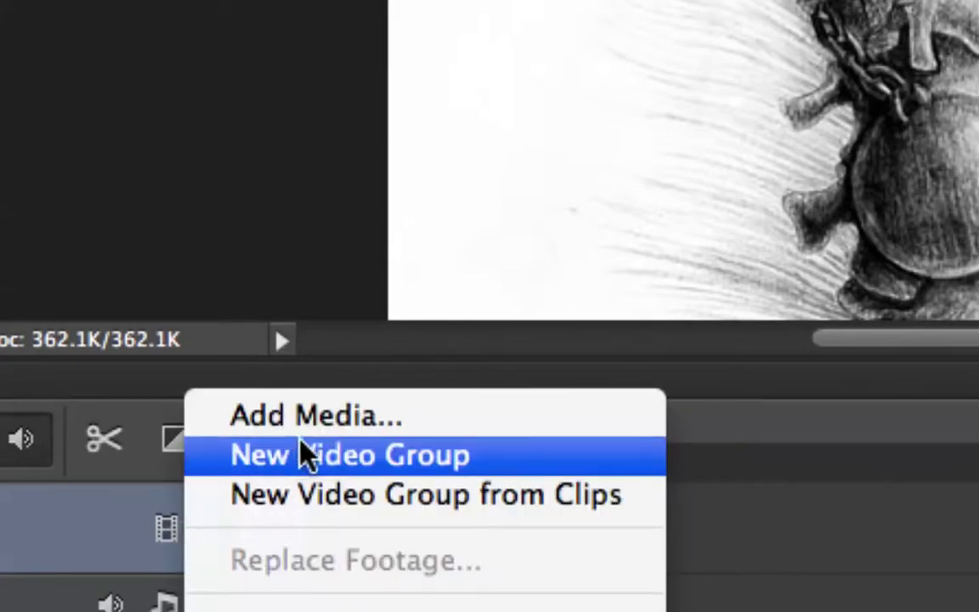
left_click(335, 429)
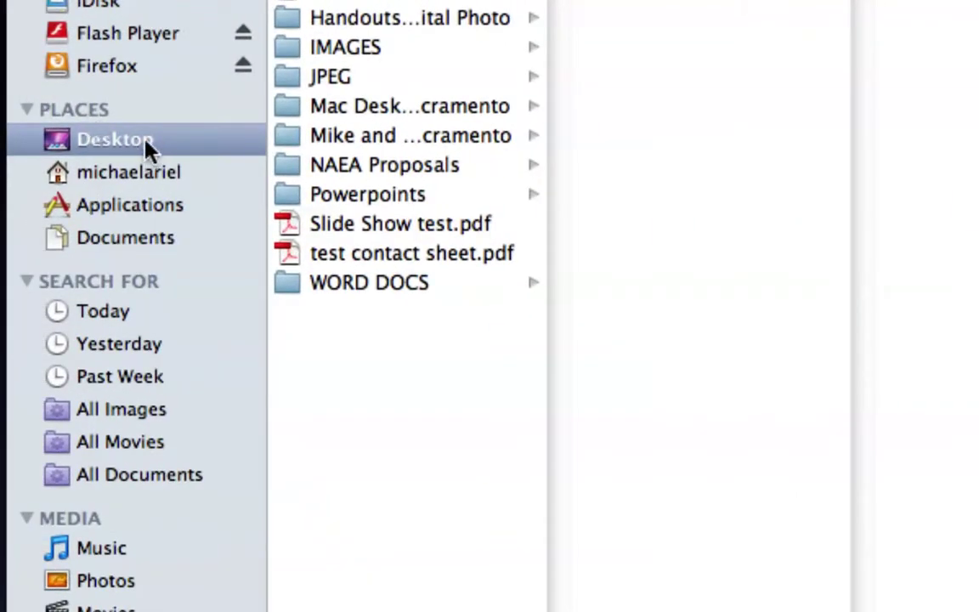
left_click(338, 85)
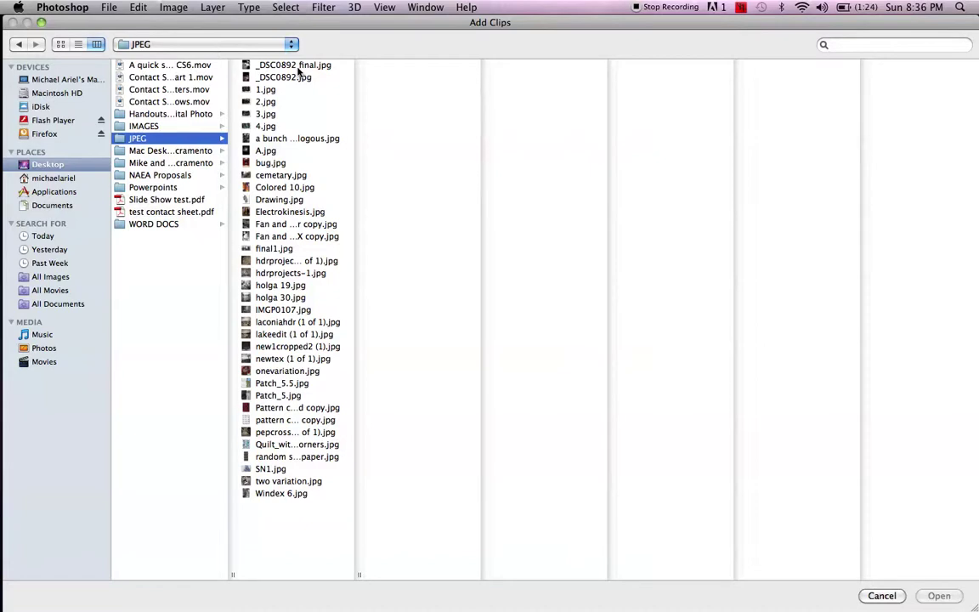
left_click(296, 68)
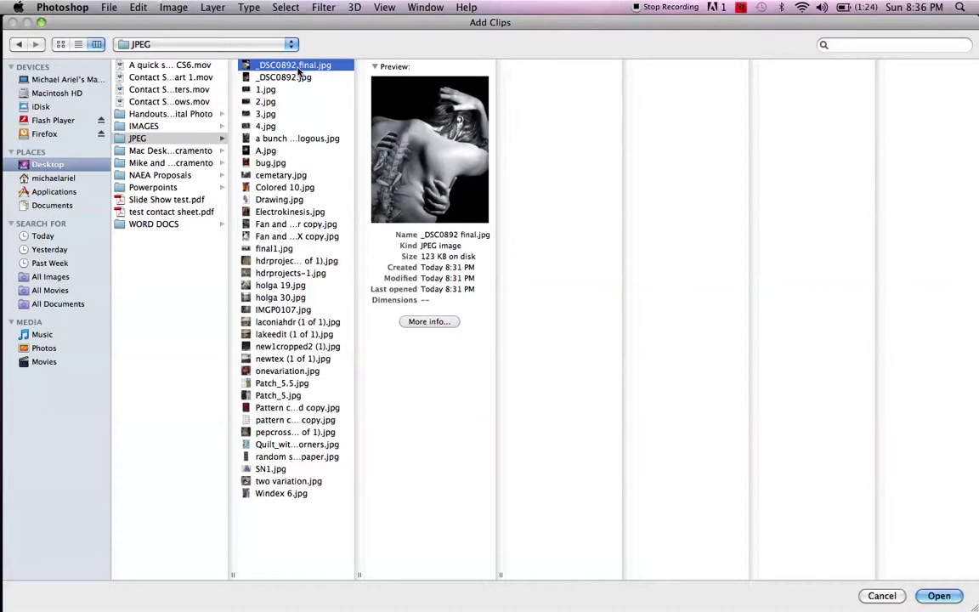
key("super+a")
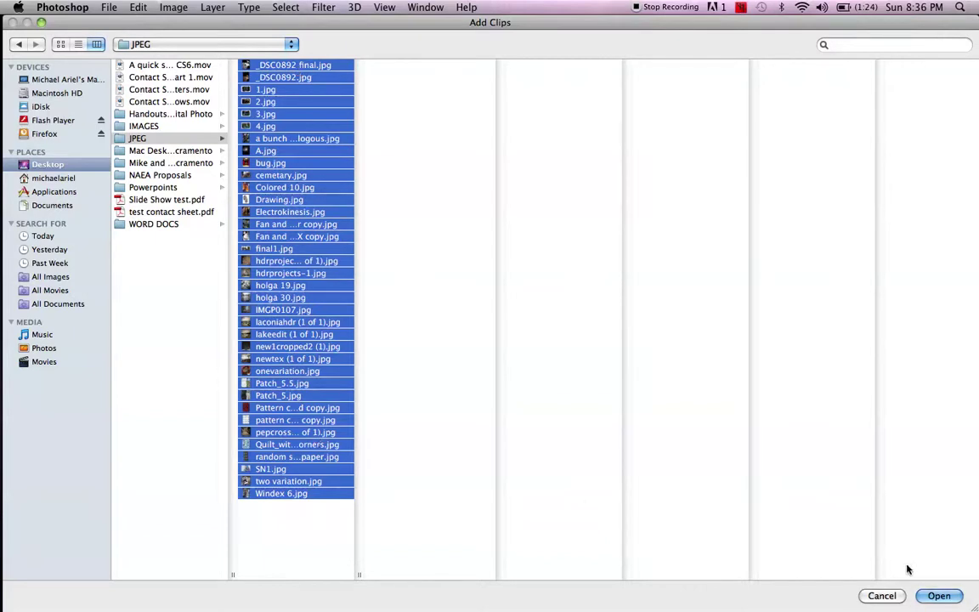
key("F12")
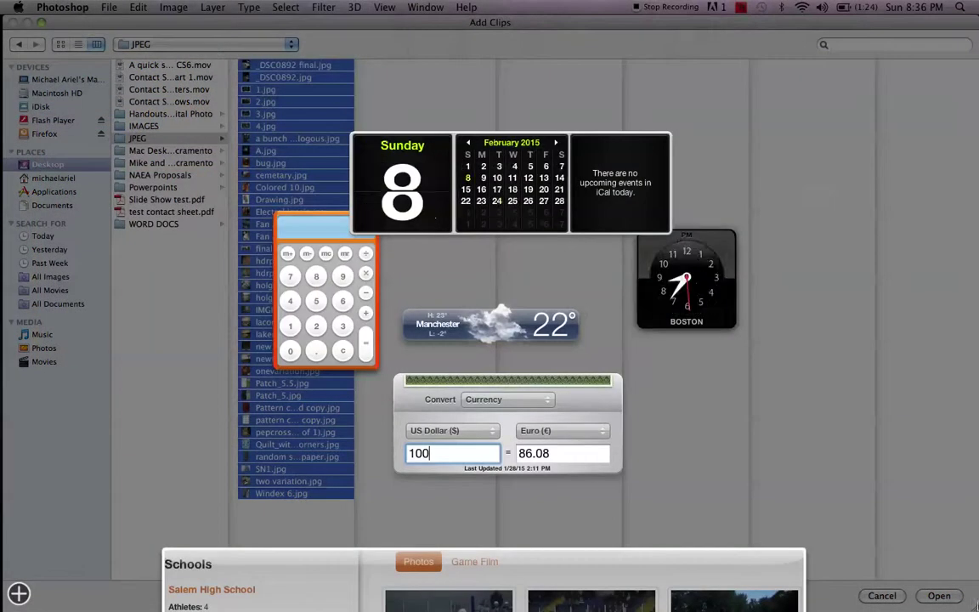
left_click(939, 559)
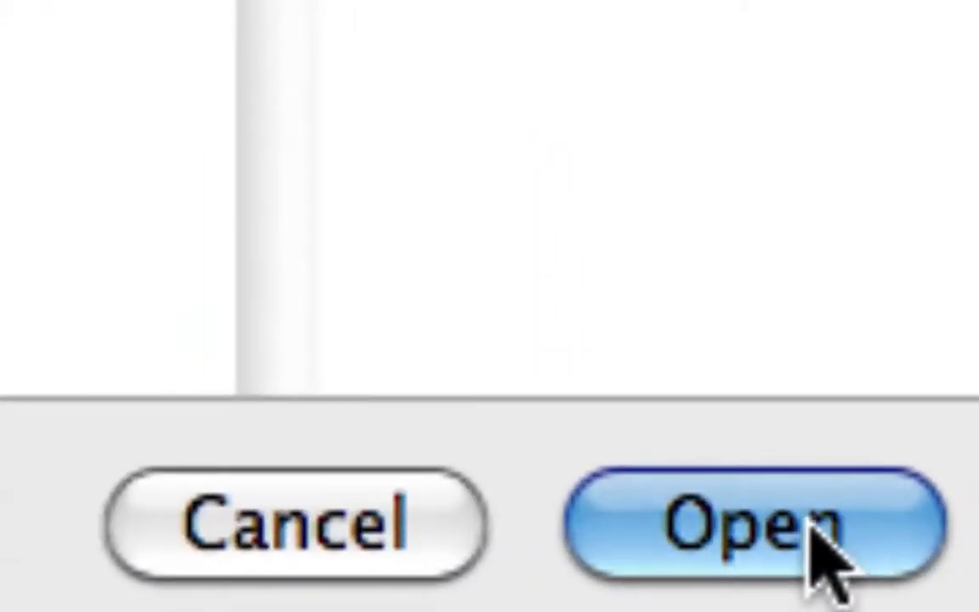
left_click(811, 548)
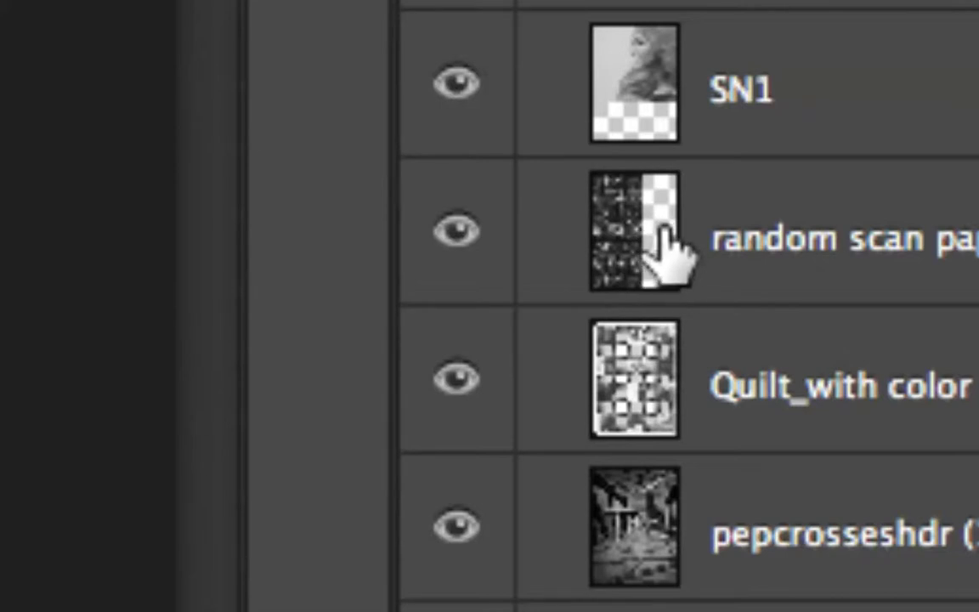
left_click_drag(661, 227, 663, 237)
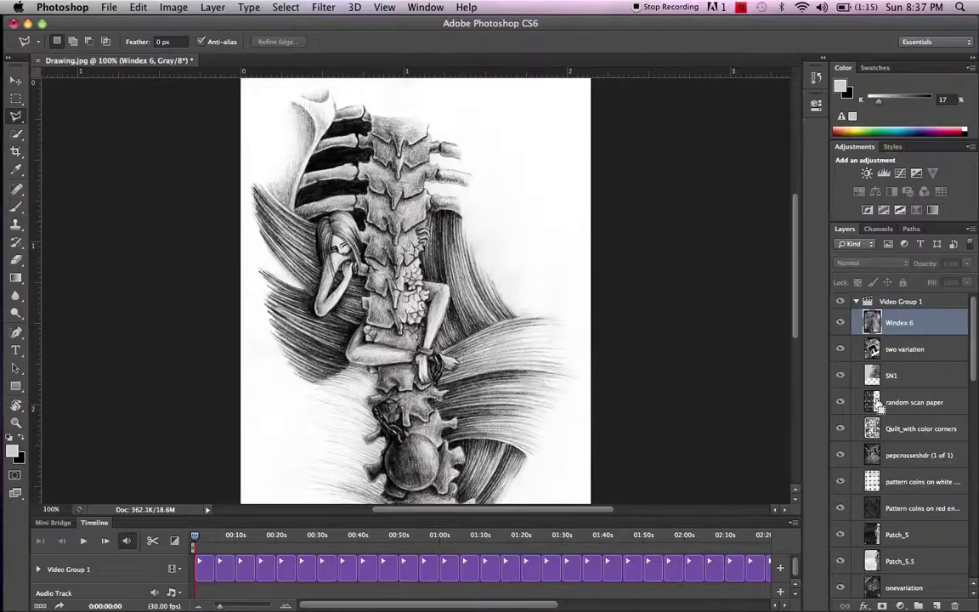
left_click_drag(877, 404, 946, 319)
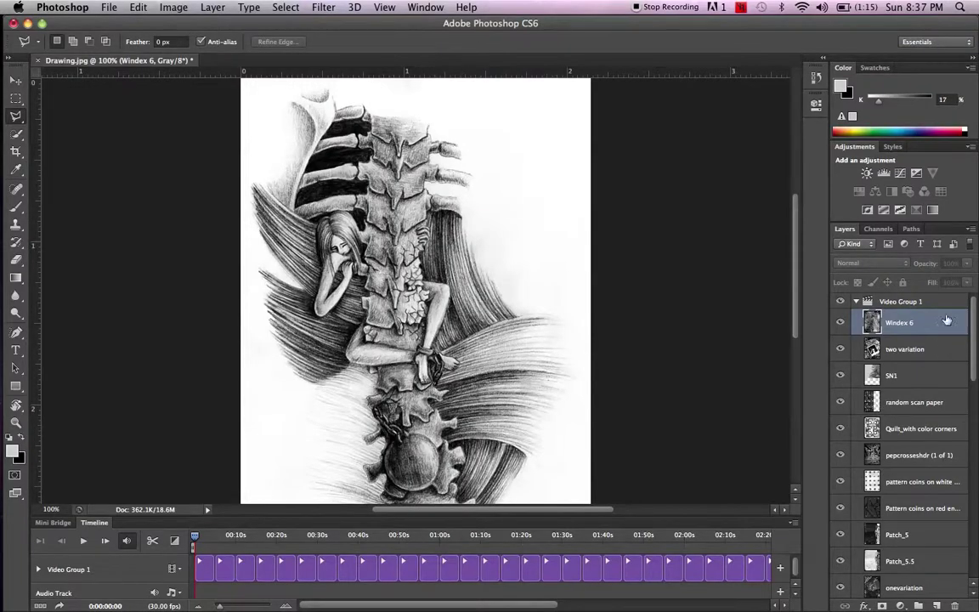
left_click(855, 301)
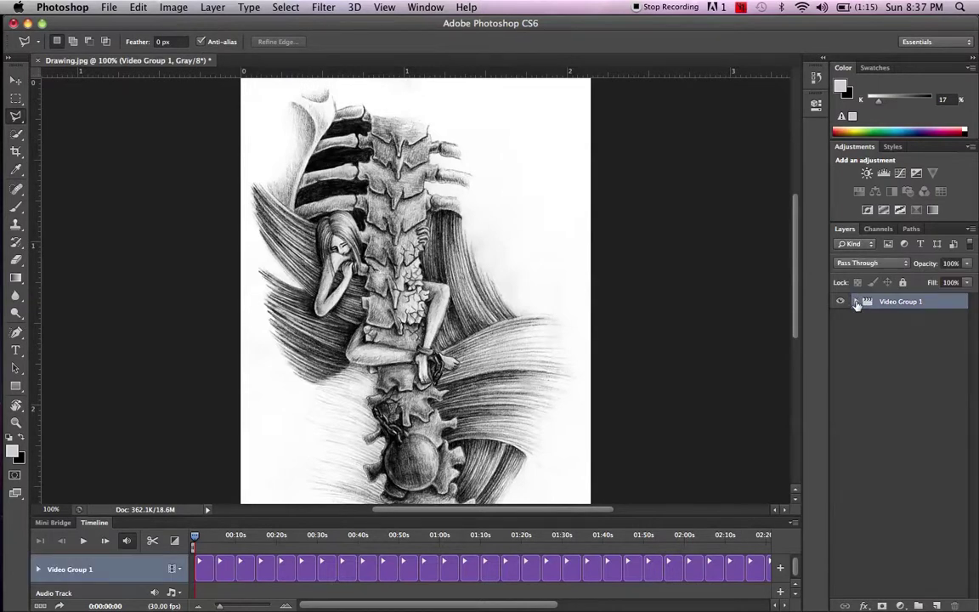
left_click(857, 302)
- Select every layer in Video Group 1, from Windex 6 down to Layer 0
left_click(943, 326)
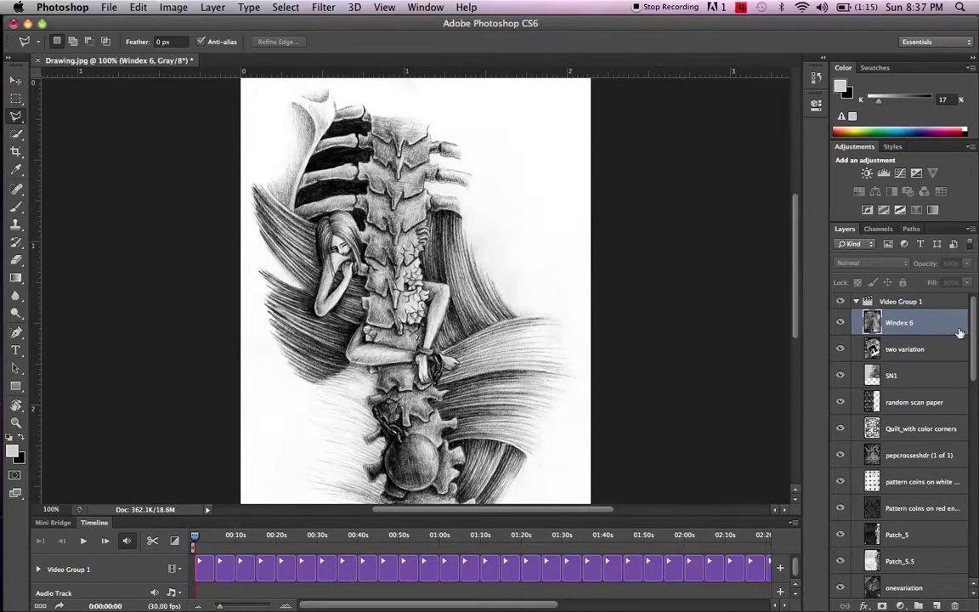
left_click_drag(975, 343, 963, 572)
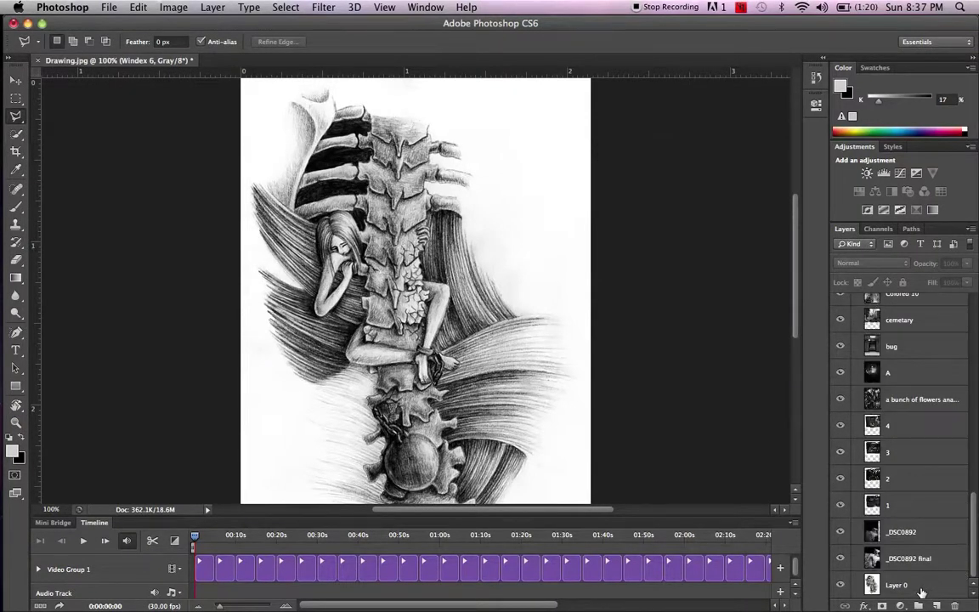
left_click(921, 592, "shift")
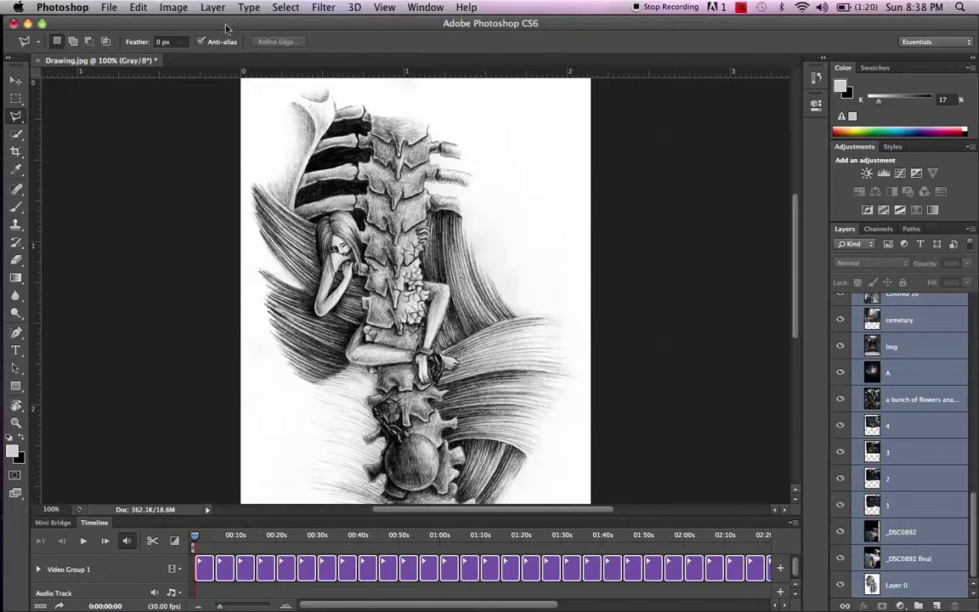
- Select the entire canvas and use the Move tool to center the selected layers within it
left_click(285, 8)
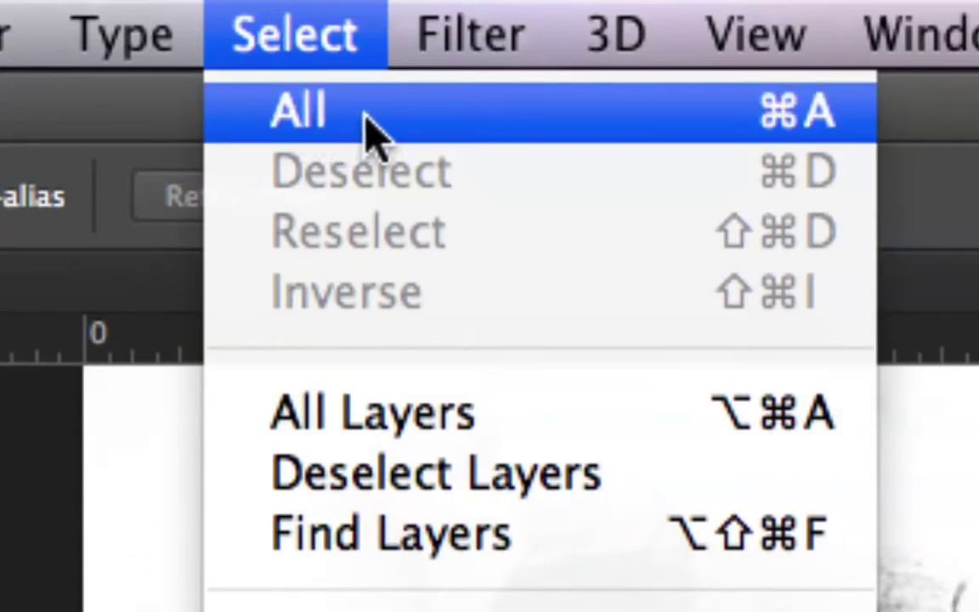
left_click(711, 145)
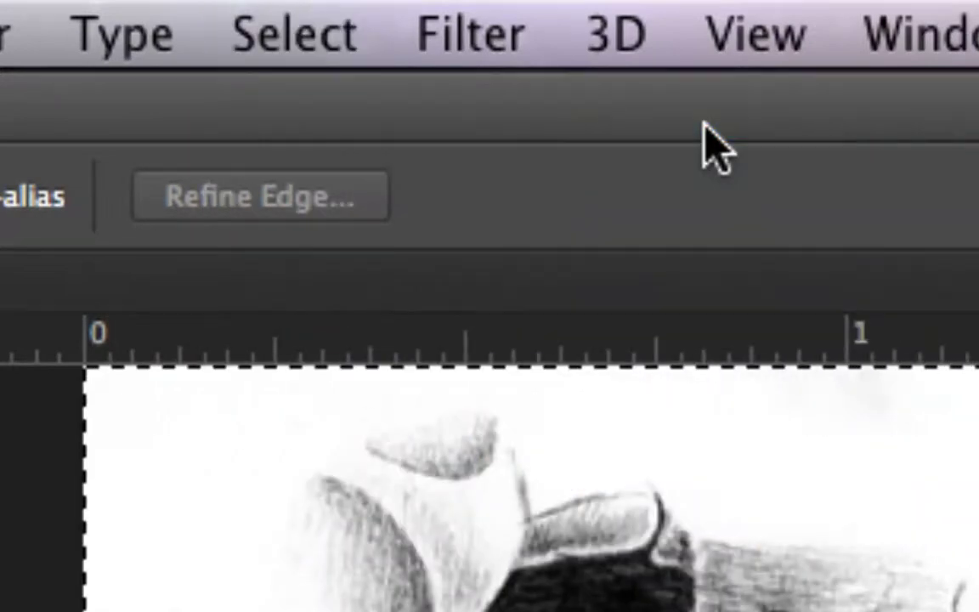
key("v")
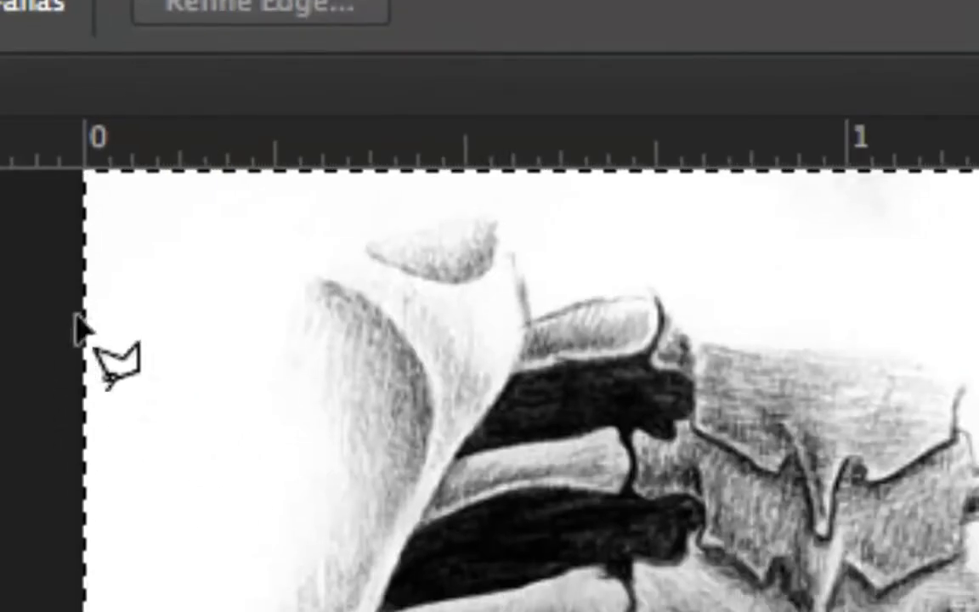
key("m")
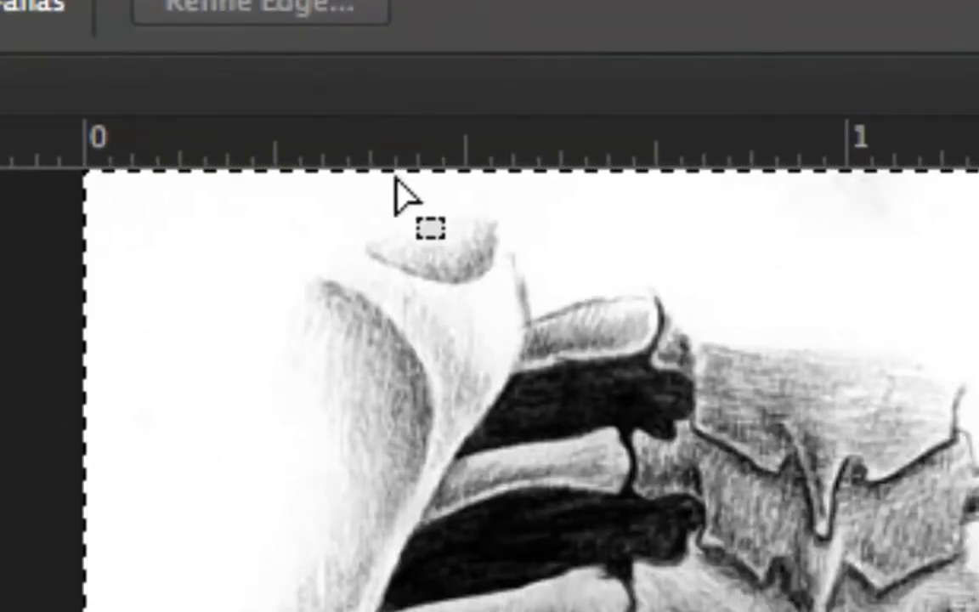
key("ctrl")
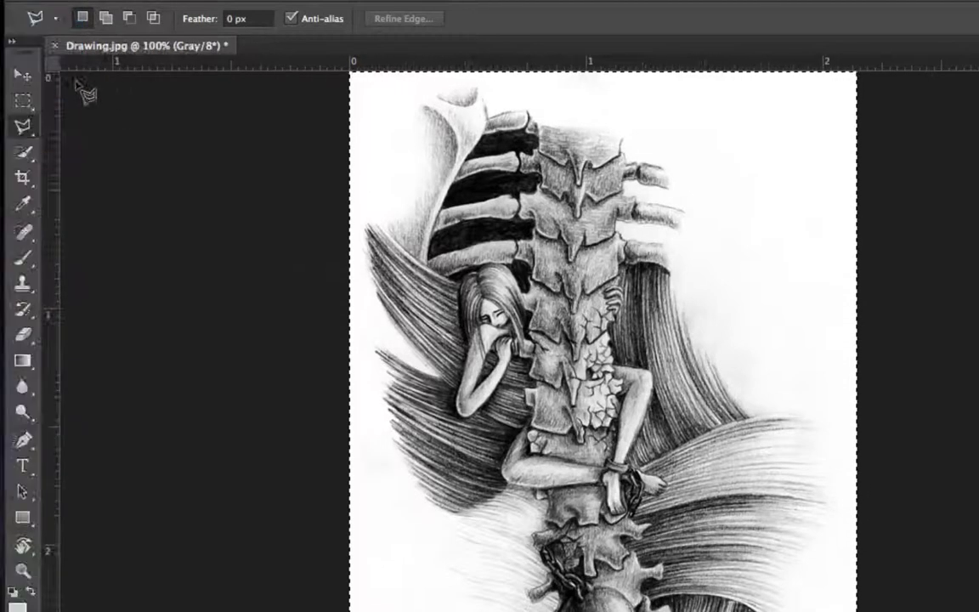
left_click(31, 79)
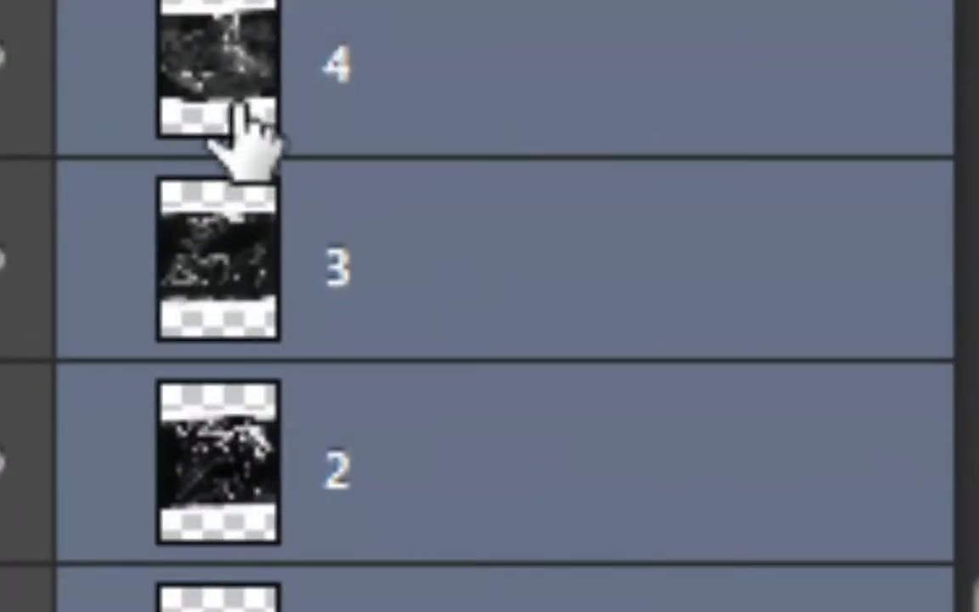
scroll(252, 87, "up", 2)
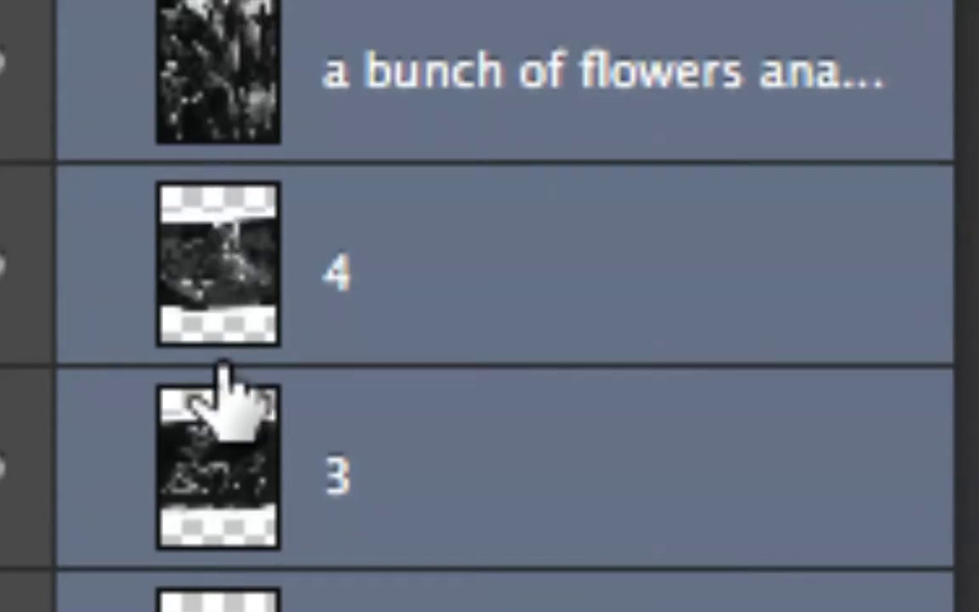
left_click_drag(216, 410, 204, 540)
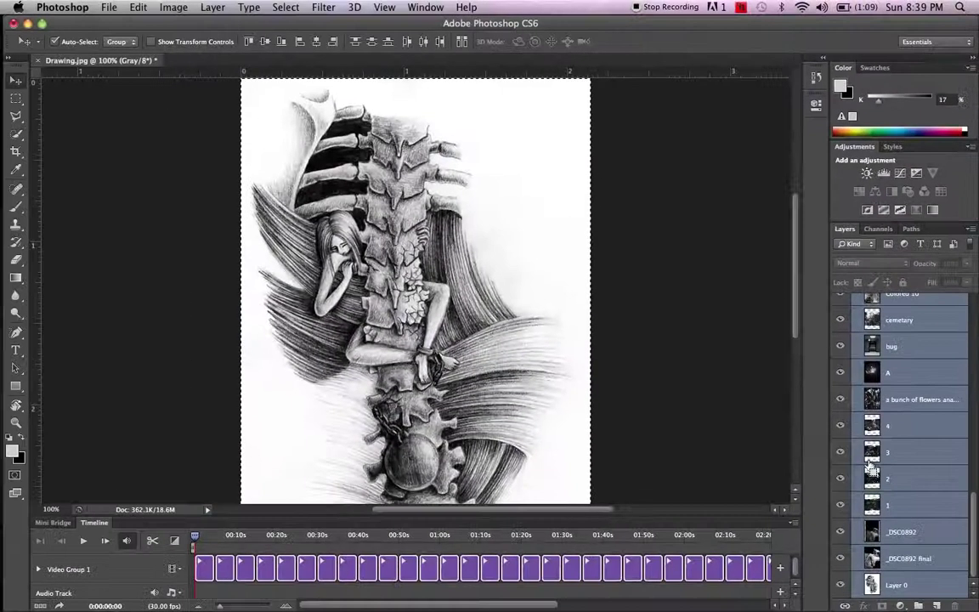